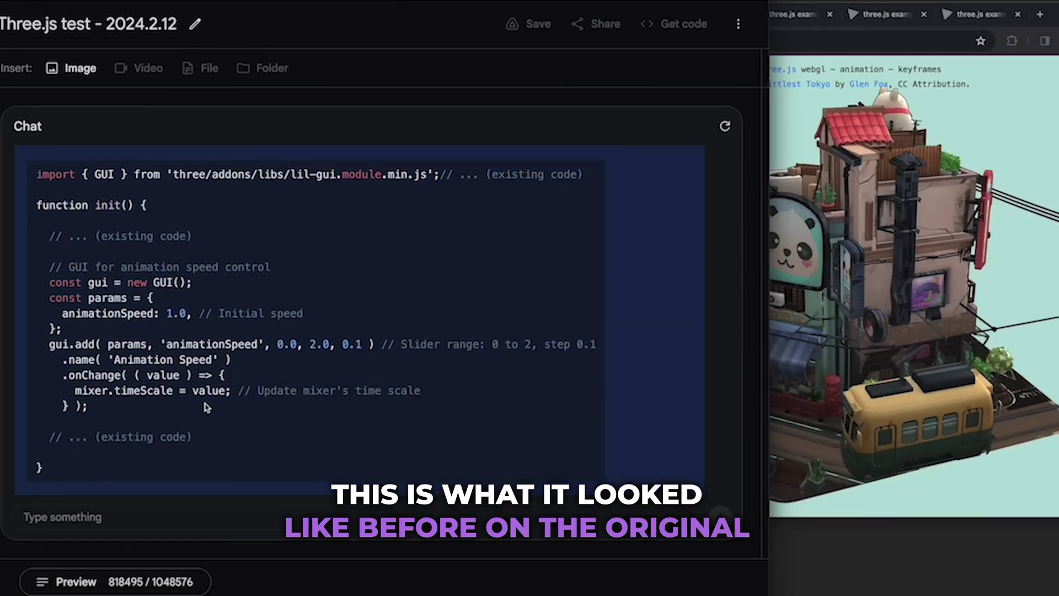
Bring forward the browser running the modified keyframes demo with the Animation Speed control.
left_click(811, 292)
Orbit the Littlest Tokyo scene and drag Animation Speed nearly to zero, then return to AI Studio.
left_click(604, 14)
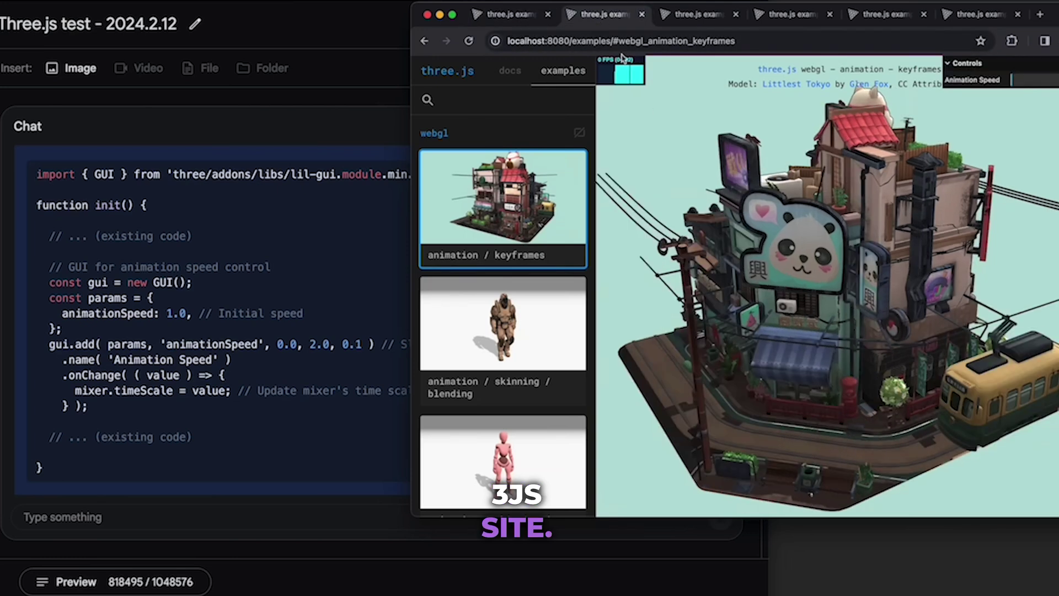
left_click_drag(776, 234, 882, 182)
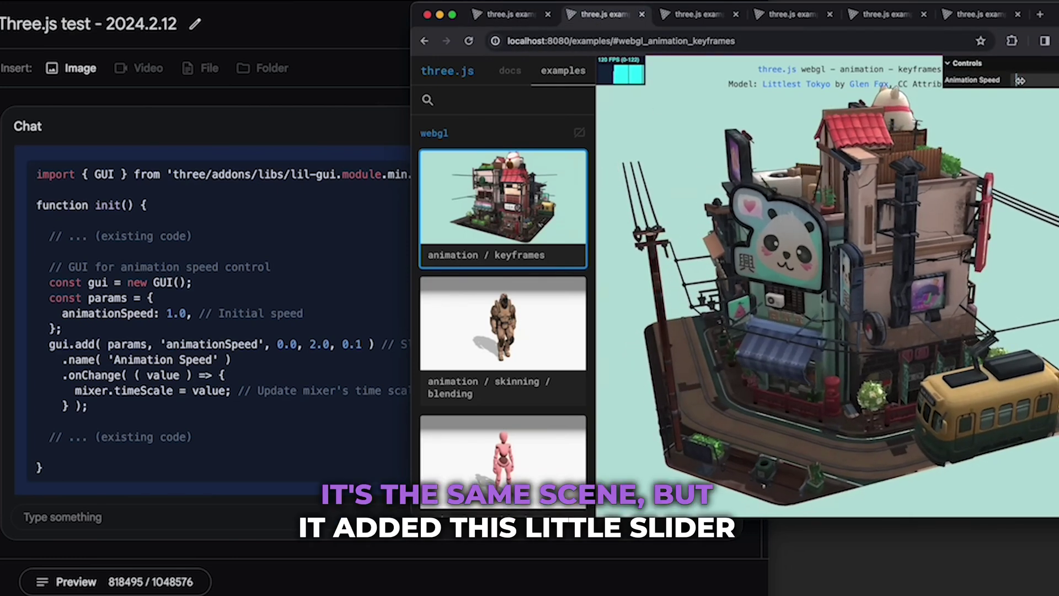
left_click_drag(1052, 81, 1012, 84)
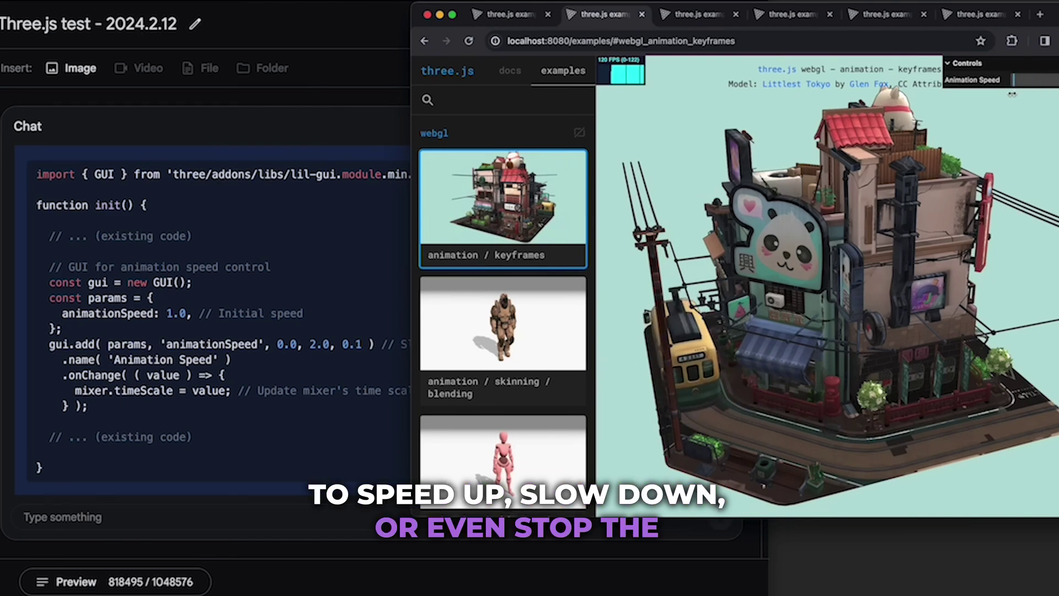
left_click(266, 462)
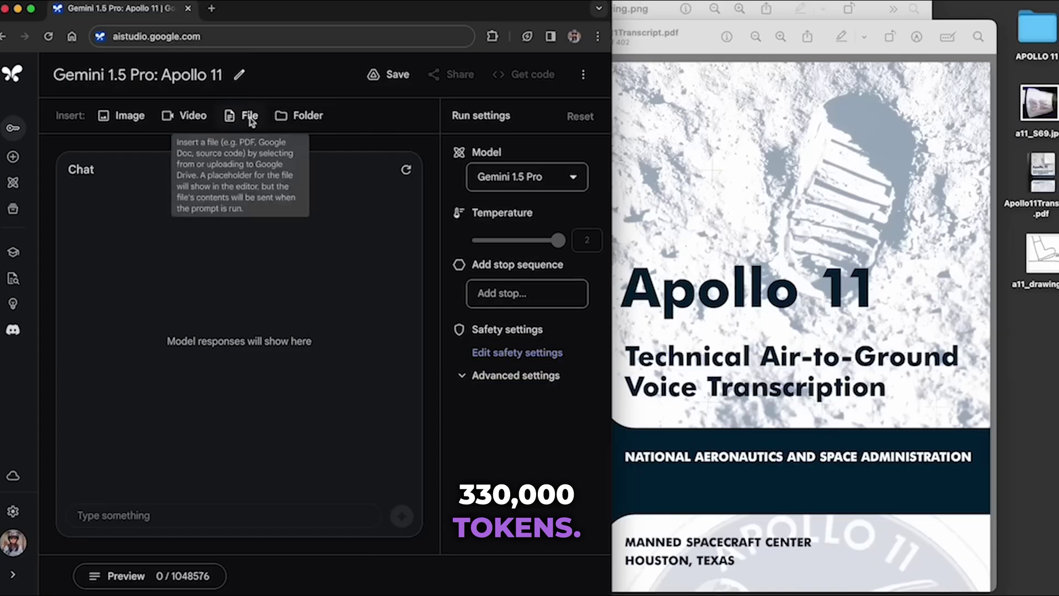
Upload Apollo11Transcript.pdf into the AI Studio prompt.
left_click(243, 116)
left_click(263, 190)
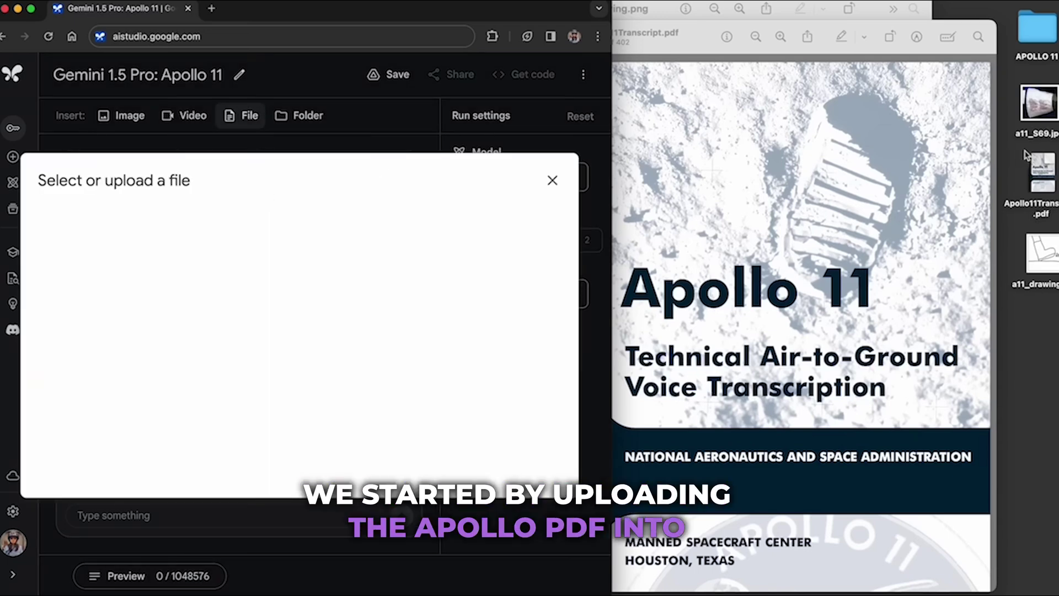
left_click_drag(1041, 176, 277, 271)
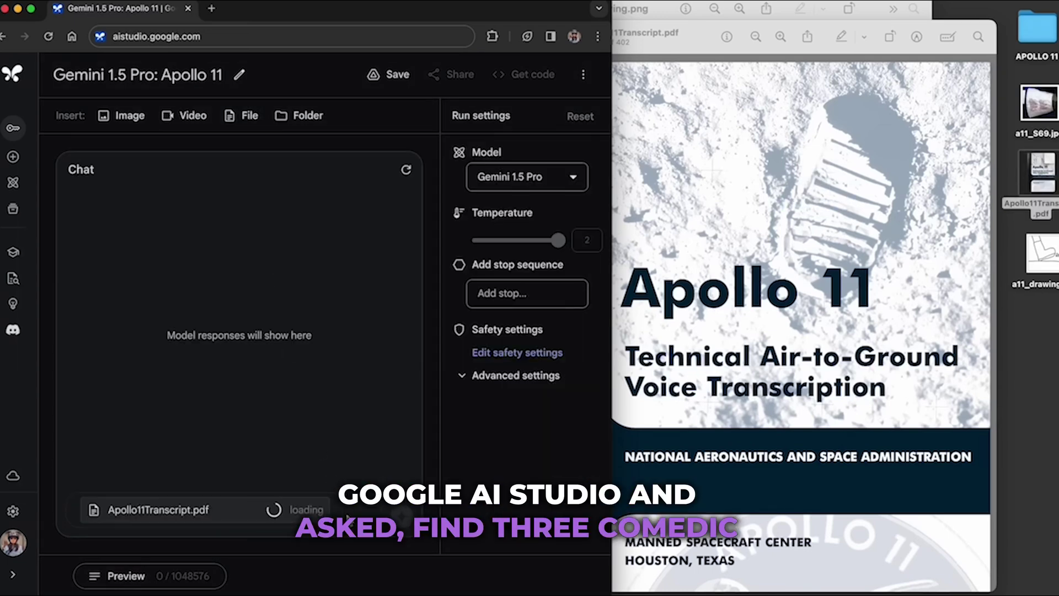
Ask for 3 comedic moments with quotes and emoji, then select the Coffee Bet quote.
type("Find 3 comedic mome")
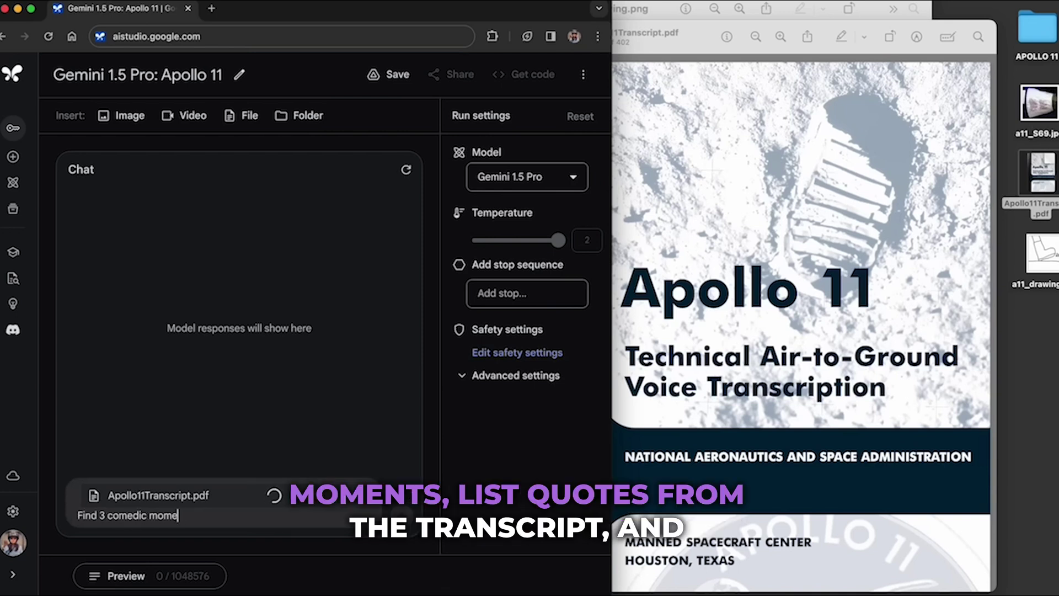
type("nts. List quotes from ")
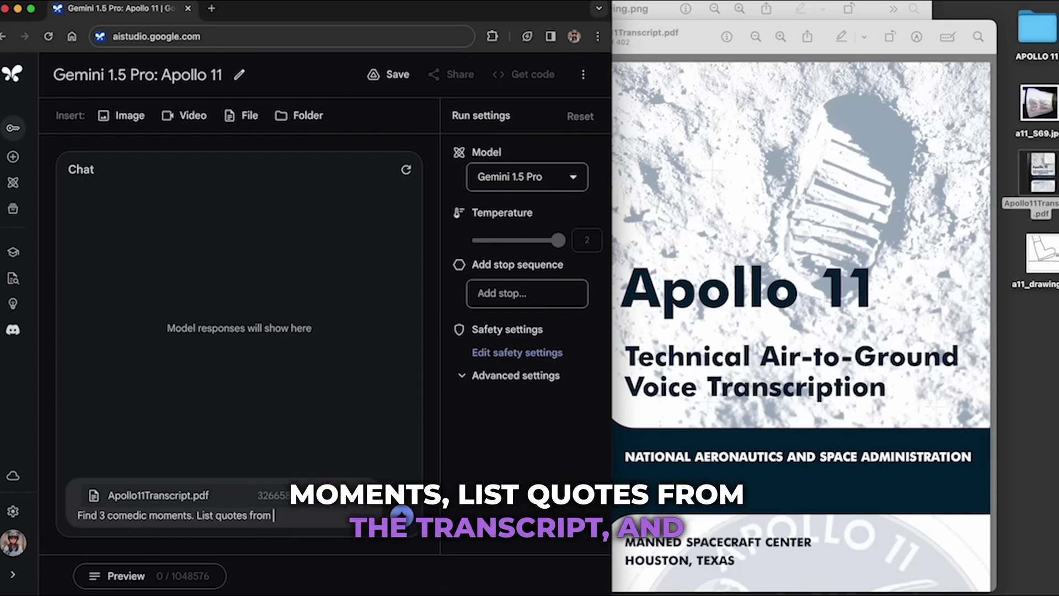
type("thes transcript and emoji.")
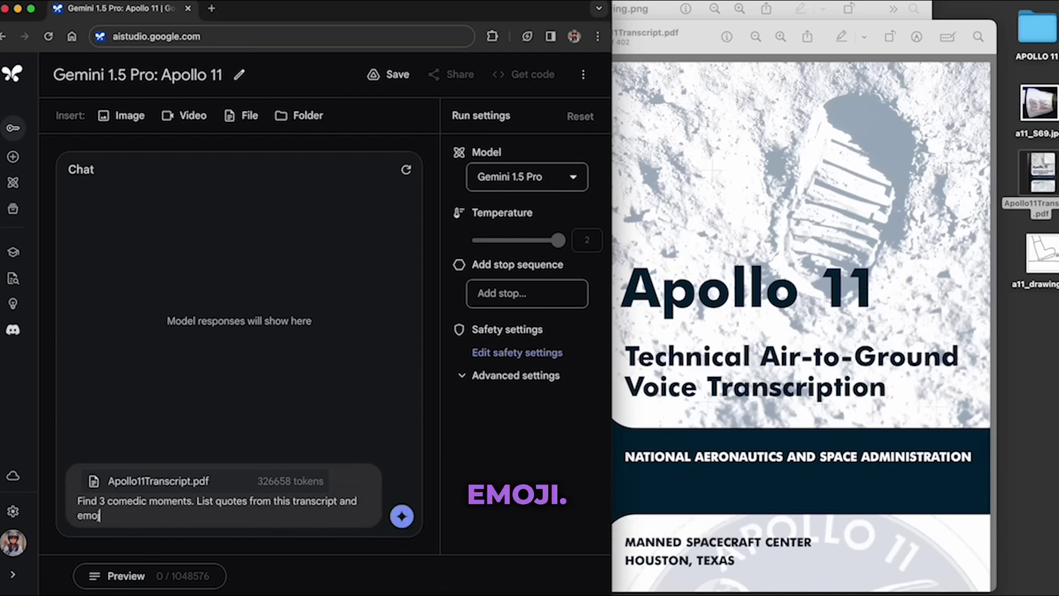
key("ctrl+Return")
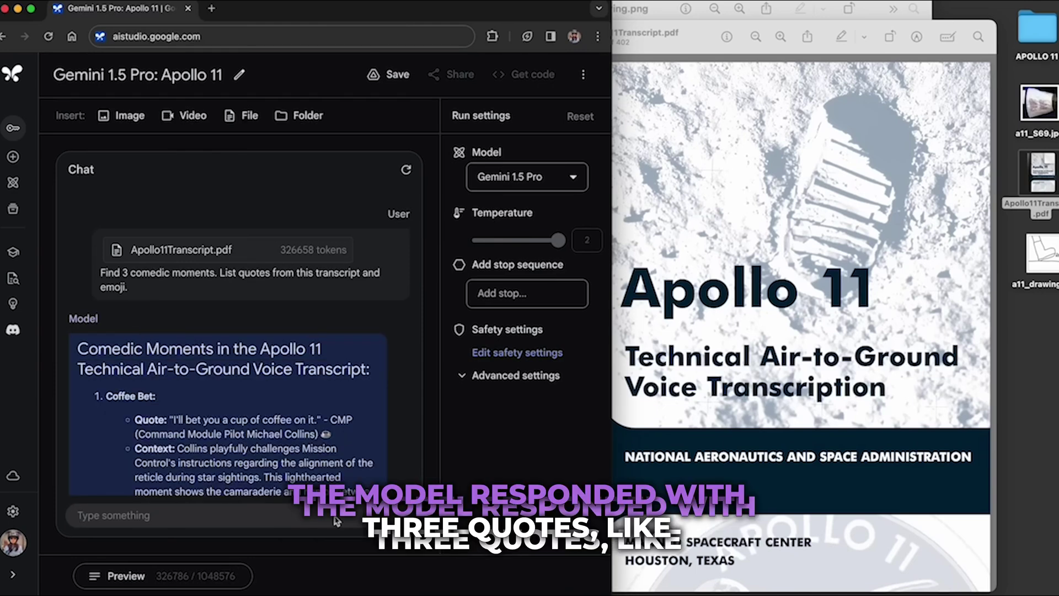
scroll(325, 324, "up", 8)
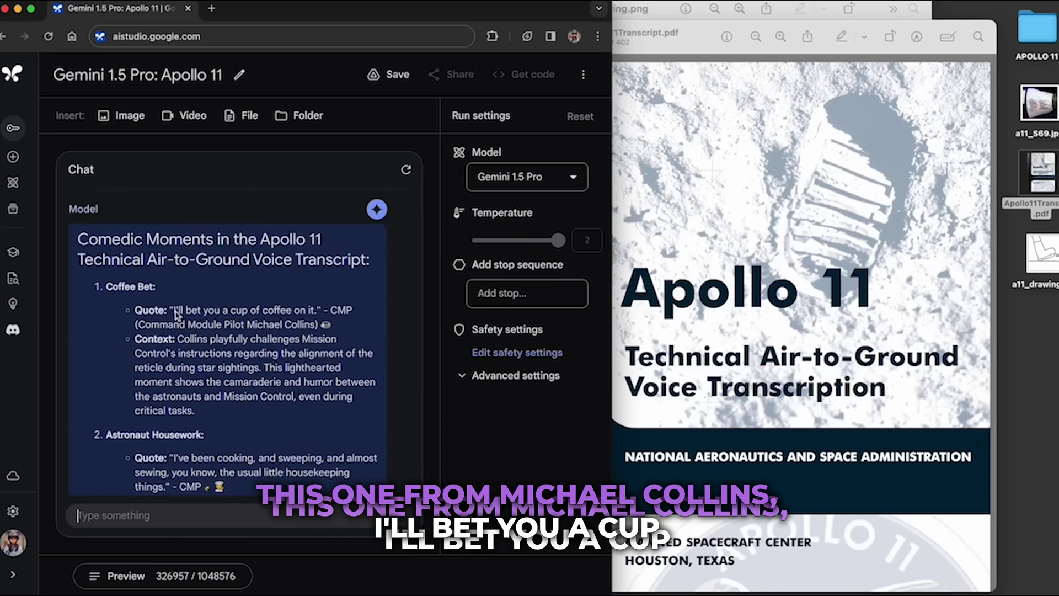
left_click_drag(172, 310, 316, 313)
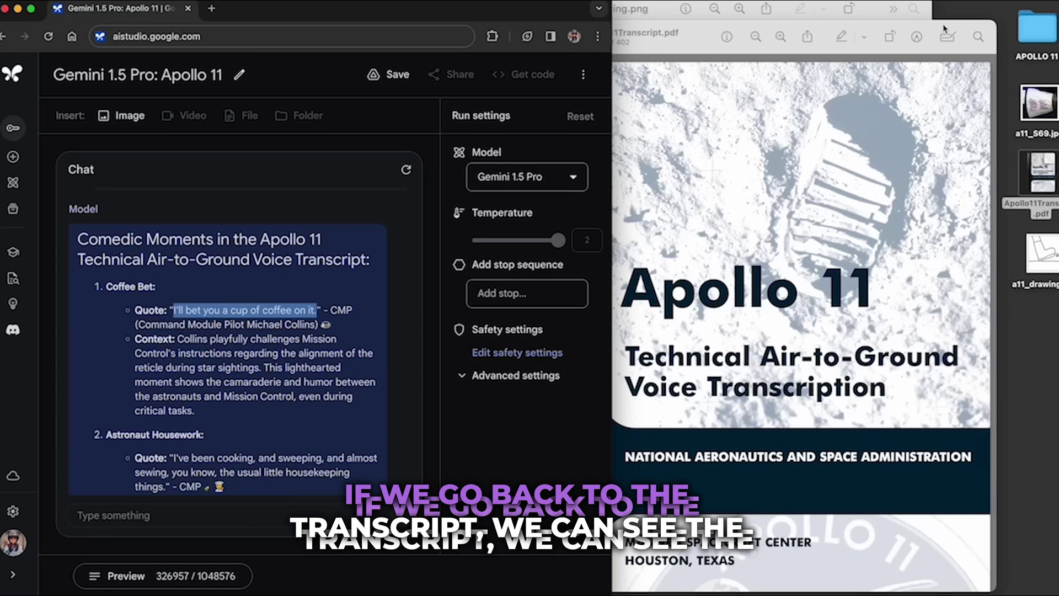
Search the transcript in Preview for the coffee-bet quote and select the matching line on page 39.
left_click(976, 40)
type("I'll bet you a cup of coffee on it.")
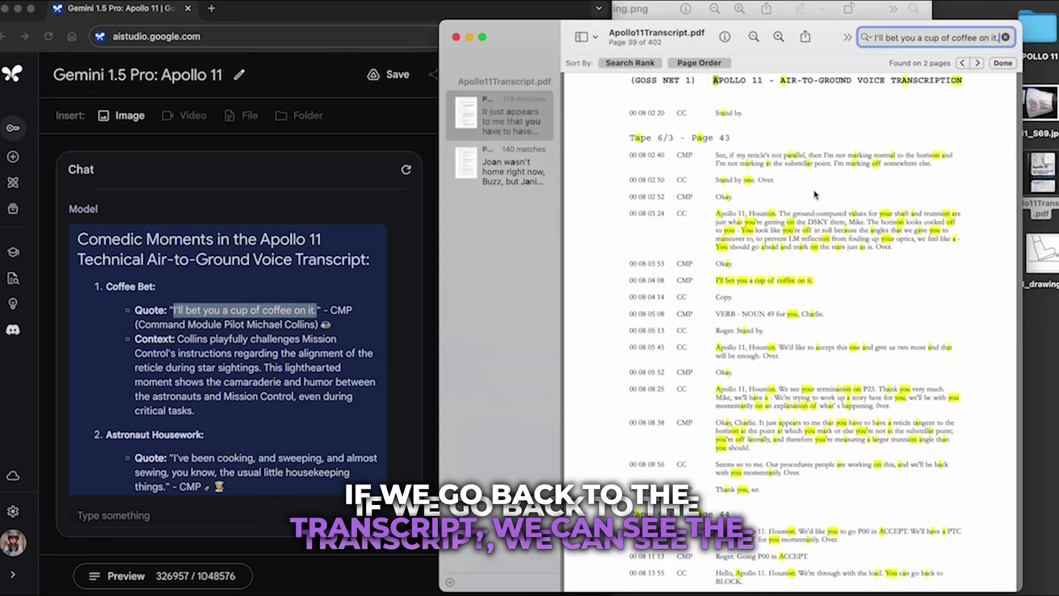
left_click_drag(715, 281, 818, 286)
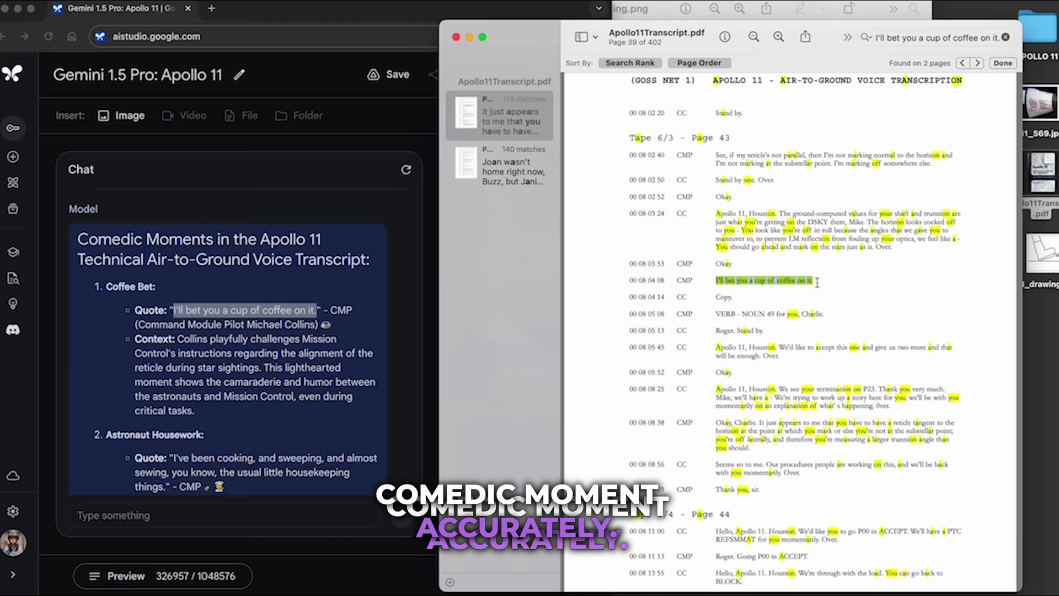
left_click(838, 5)
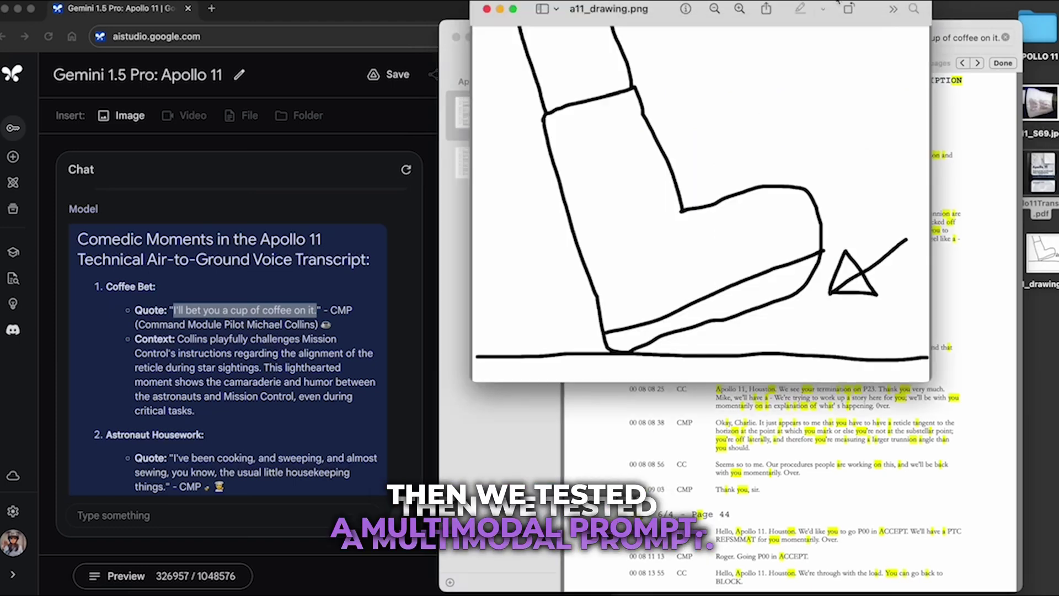
Attach a11_drawing.png asking 'what moment is this?', then ask Gemini to cite its transcript timecode.
mouse_move(1048, 255)
left_mouse_down()
mouse_move(764, 315)
mouse_move(185, 516)
mouse_move(193, 511)
left_mouse_up()
type("what")
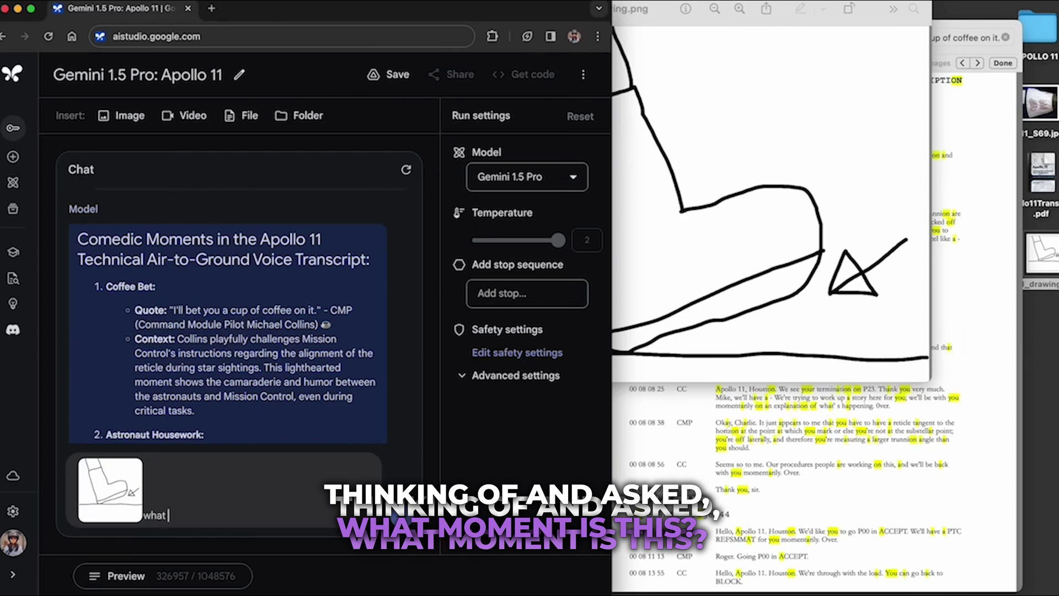
type(" moment is this?")
key("Return")
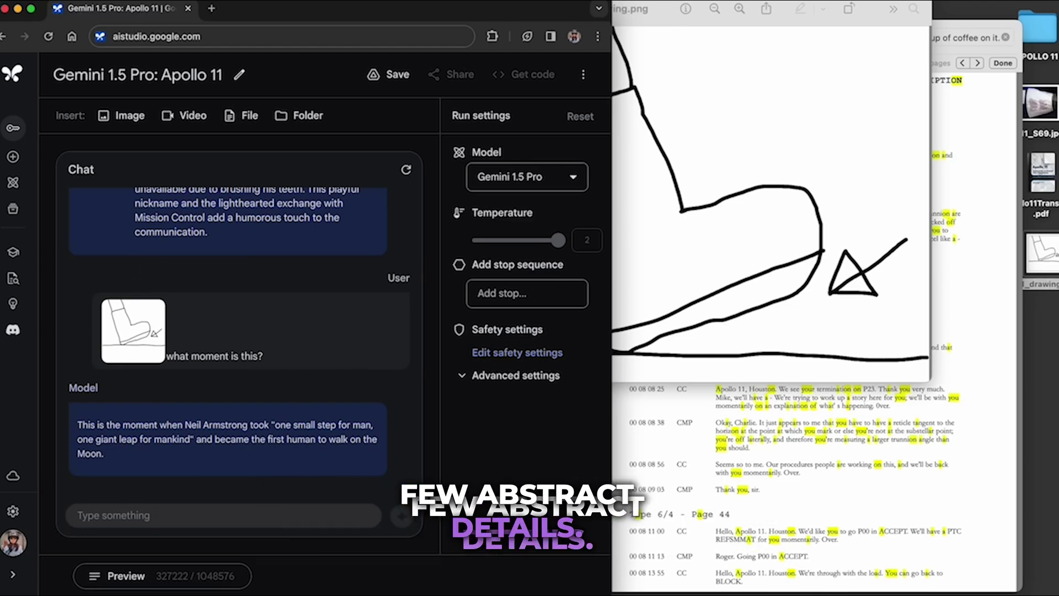
type("Cite the t")
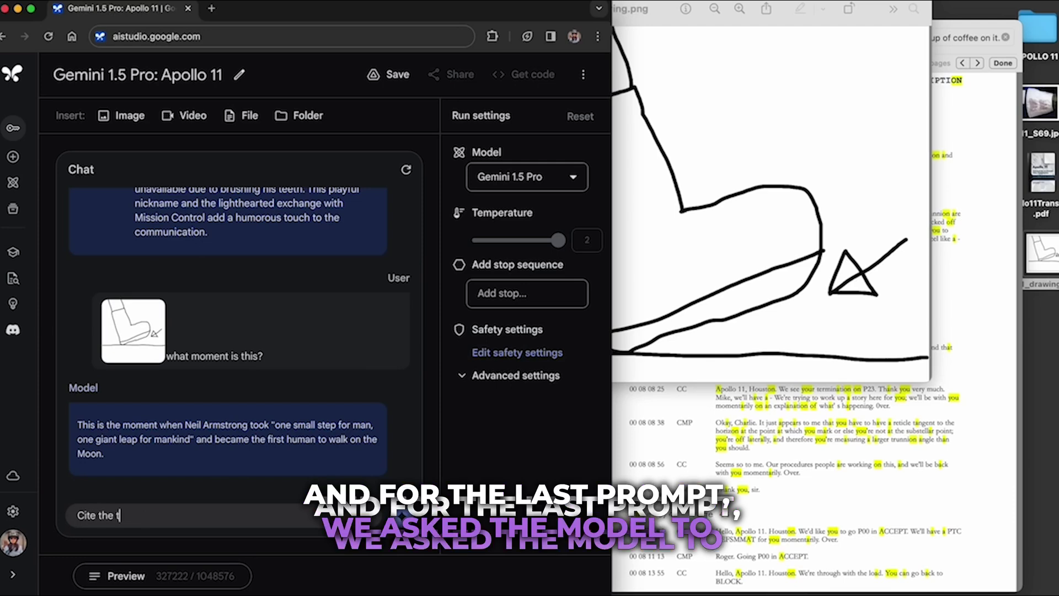
type("imecode of that moment in the transcript.")
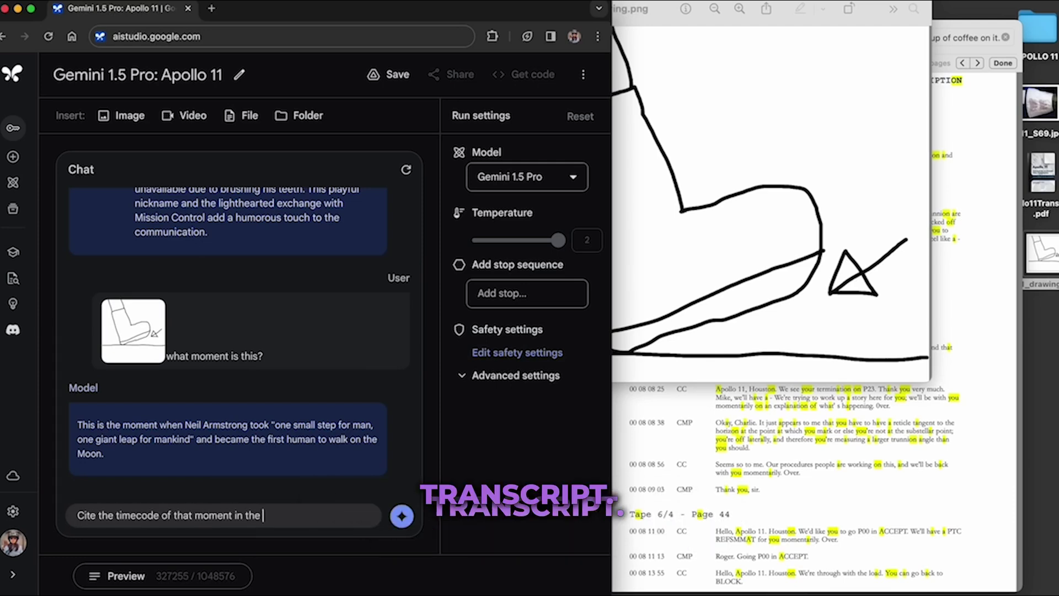
key("Return")
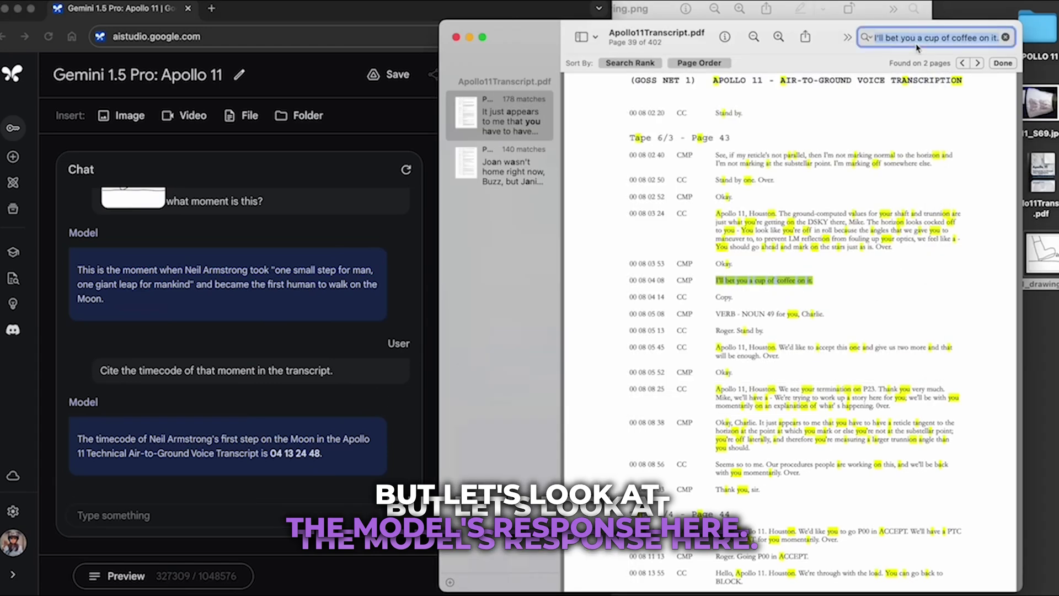
Search the transcript for 'mankind.' and zoom into the matching line at 04 13 24 48.
type(".")
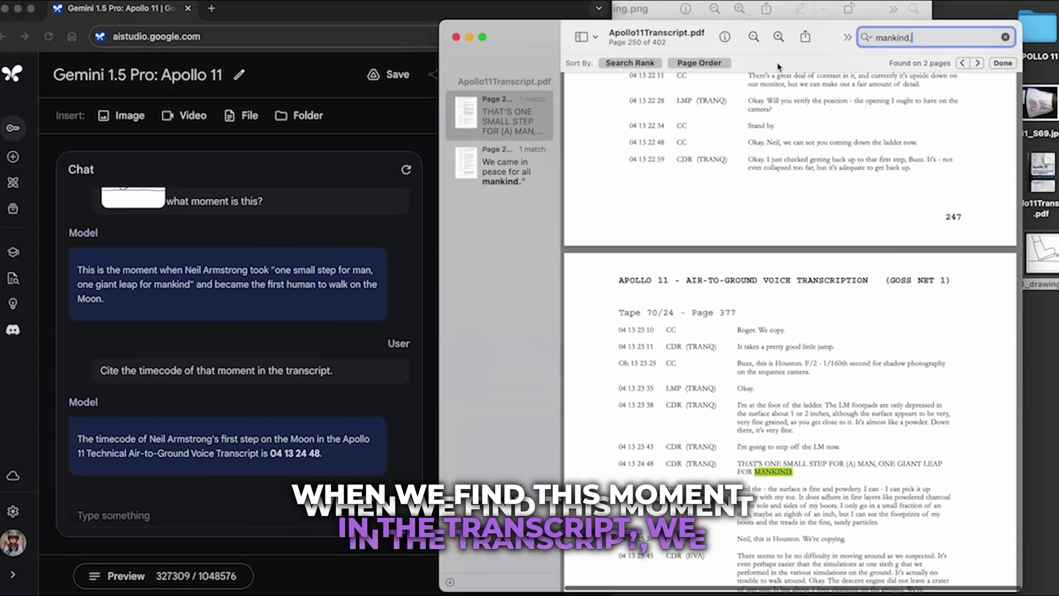
key("super+plus")
scroll(654, 459, "up", 2)
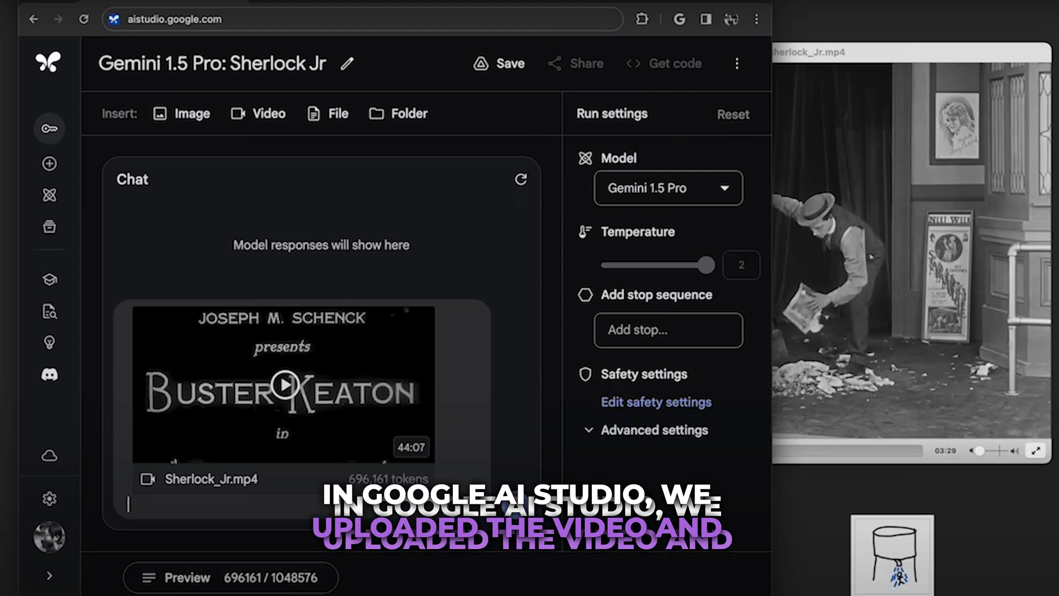
Ask Gemini to find when a paper is removed from the person's pocket in Sherlock_Jr.mp4.
type("Find the moment when a p")
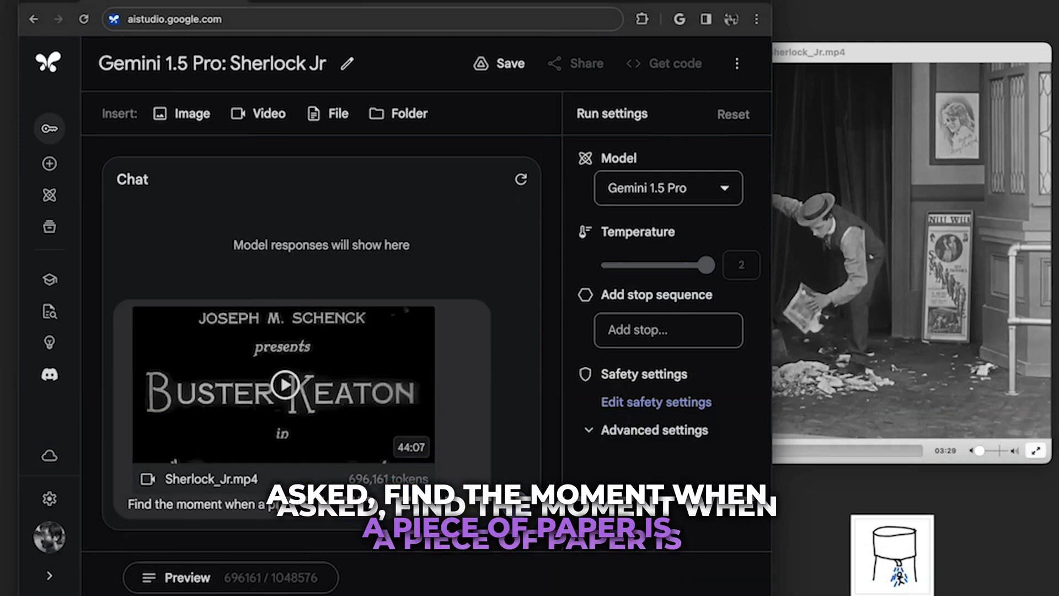
type("iece of paper is removed from the person")
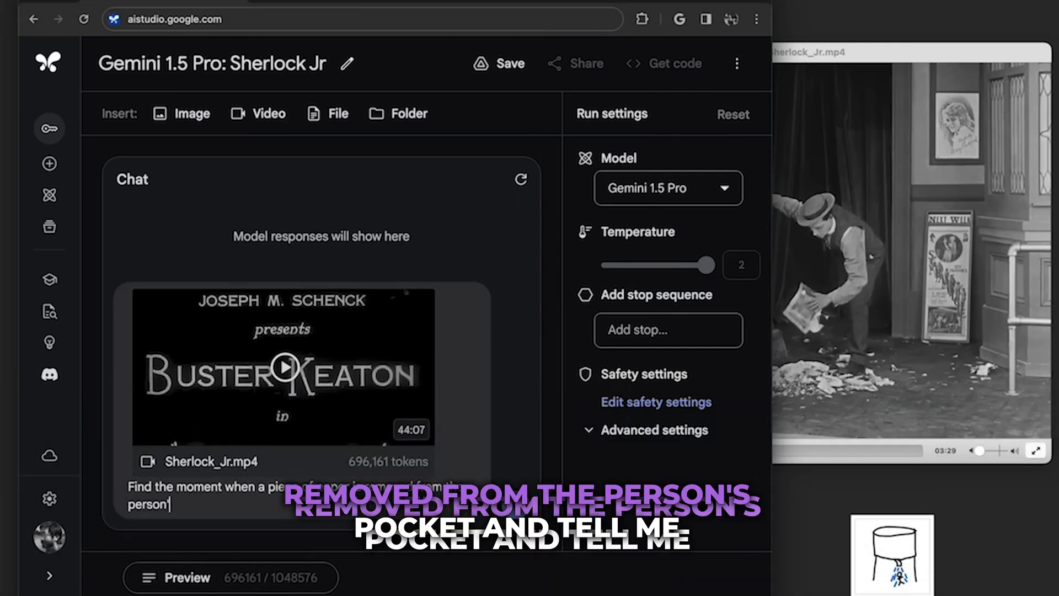
type("'s pocket and tell me so")
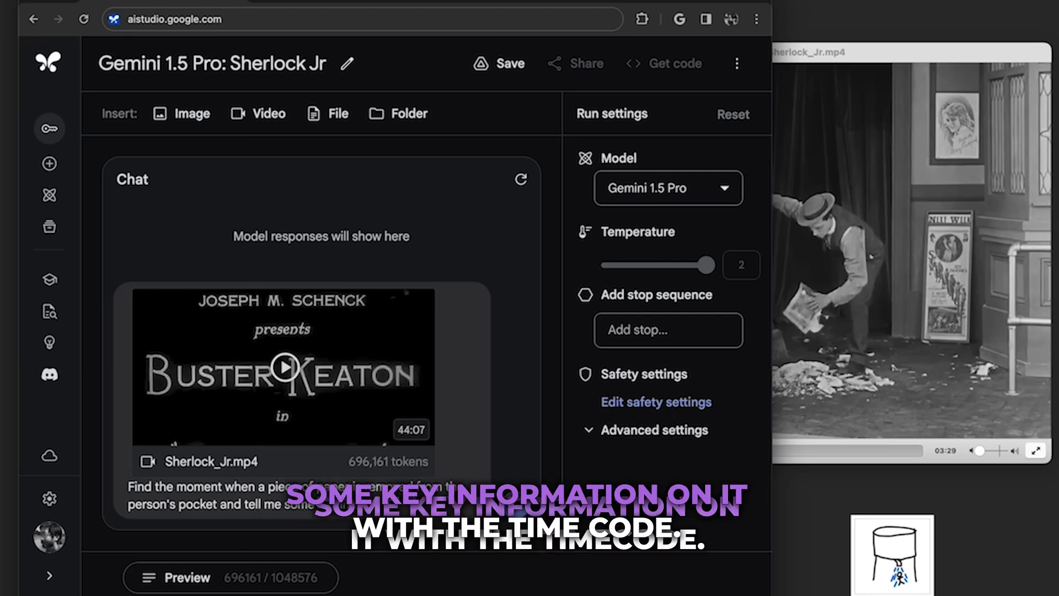
type("me key information on it, with the timecode.")
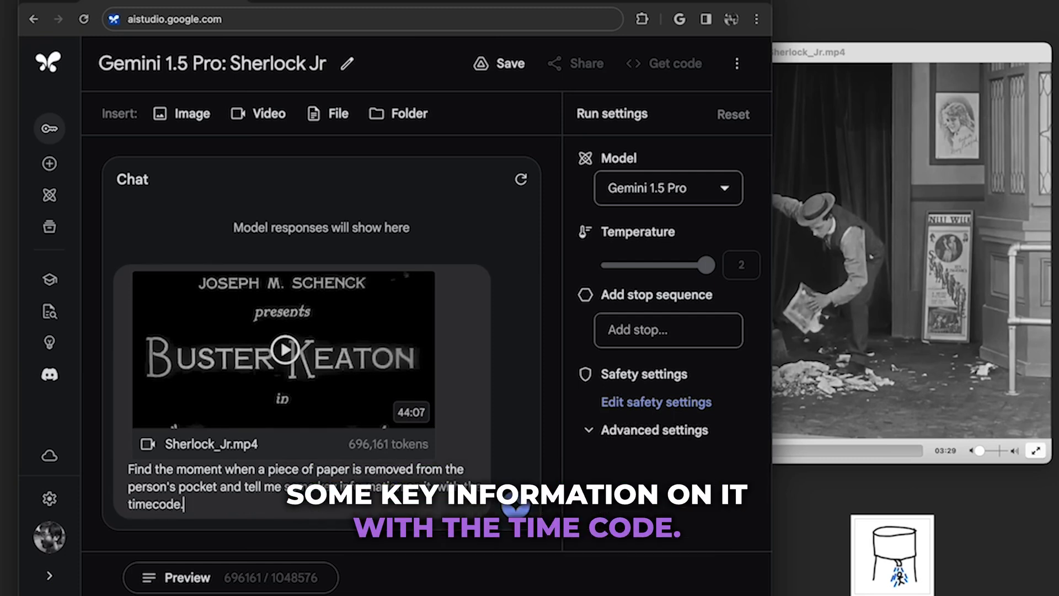
key("ctrl+Return")
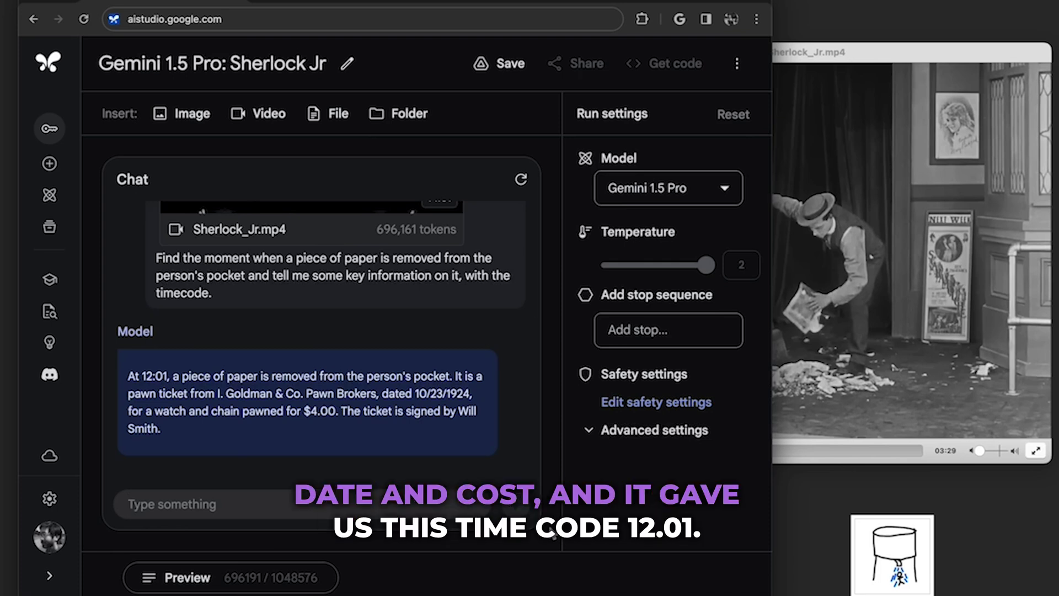
Jump Sherlock_Jr.mp4 to 11:58 in VLC and pause at 12:01 on the pawn ticket.
left_click(866, 344)
key("super+t")
type("11")
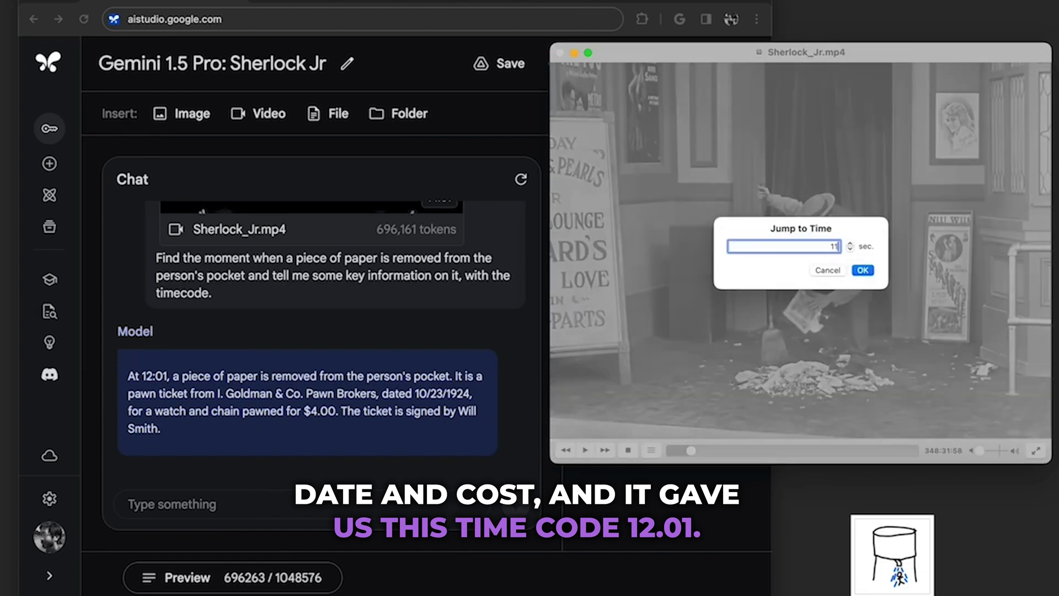
type(":58")
key("Return")
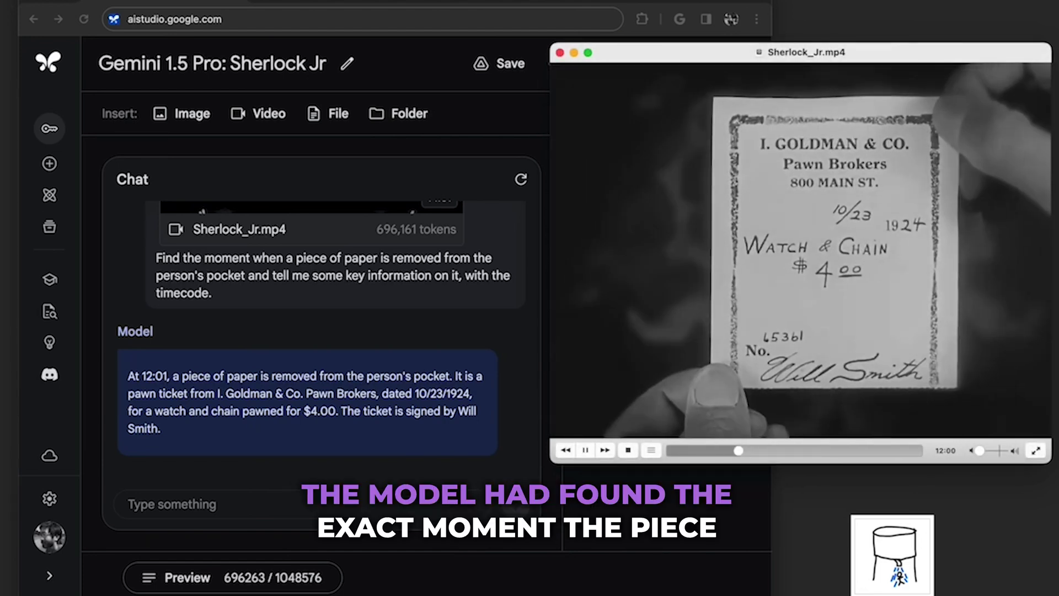
key("space")
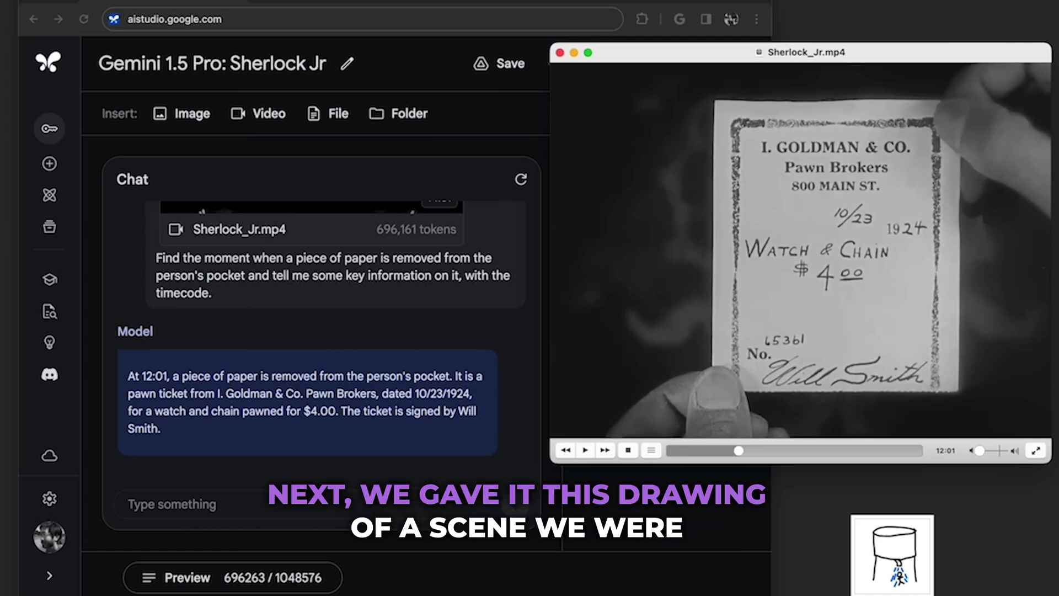
Attach drawing.png and ask 'What is the timecode when this happens?'.
left_click_drag(892, 551, 325, 505)
type("What is the timecode when this happens?")
key("ctrl+Return")
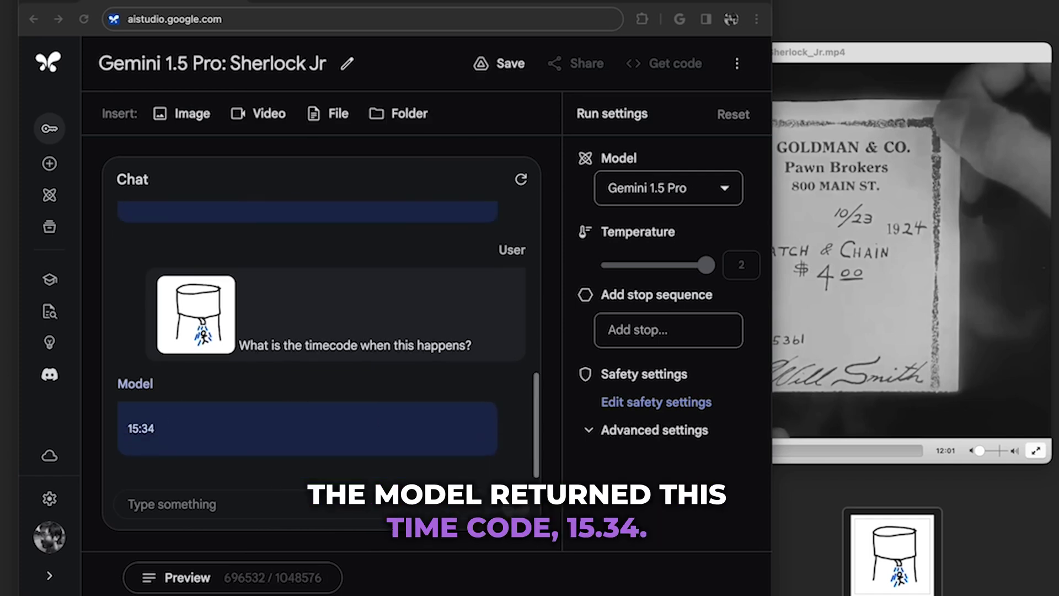
Jump the film to 15:34 in VLC, play the water tower scene, and pause at 15:37.
left_click(933, 246)
key("super+j")
type("15:34")
key("Return")
key("space")
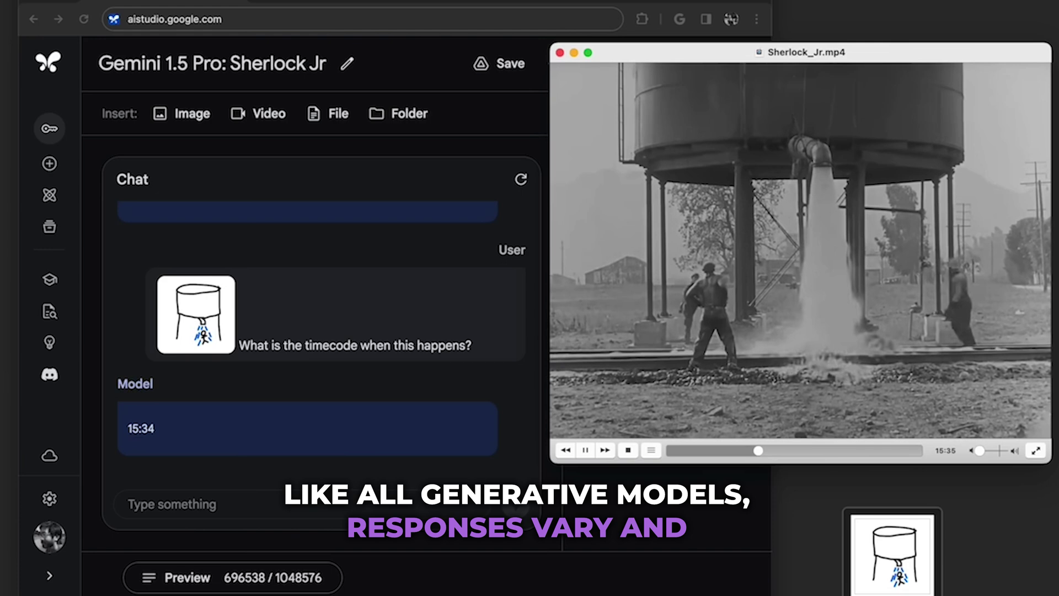
key("space")
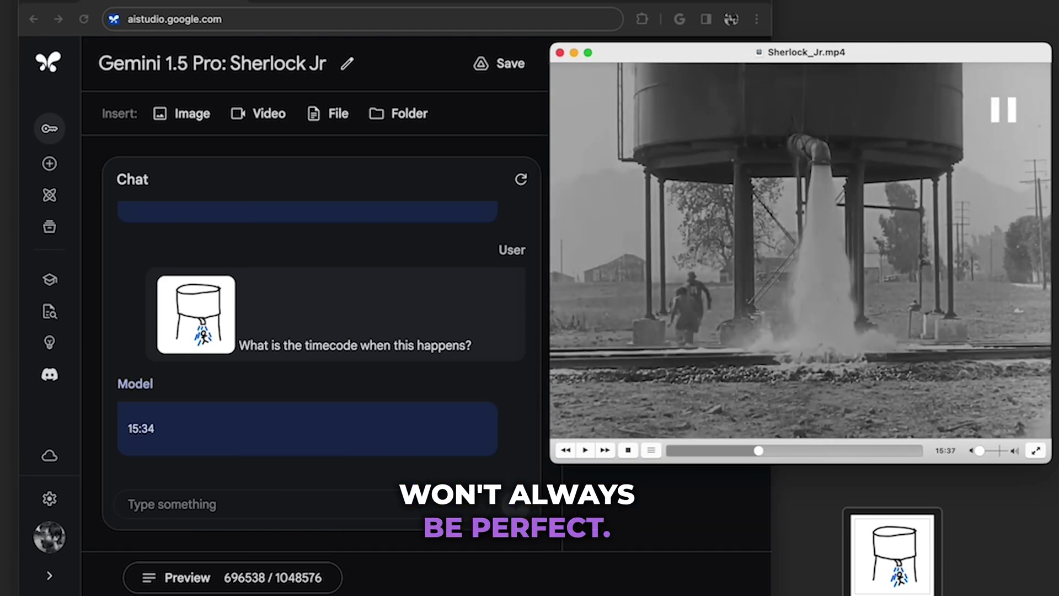
Preview drawing.png at full size to compare it with the water tower scene.
left_click(903, 561)
key("space")
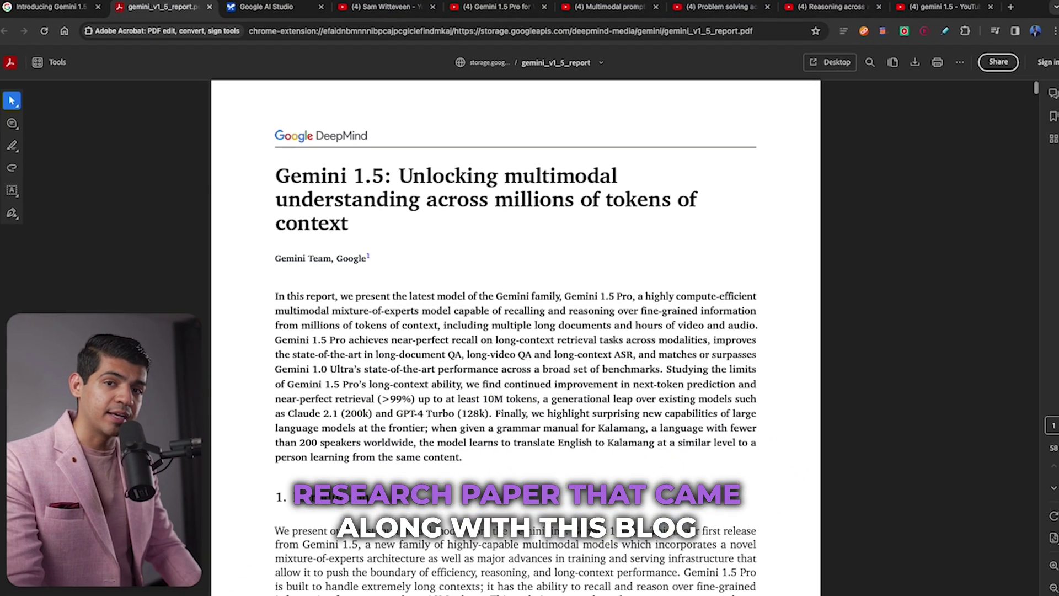
scroll(515, 331, "down", 5)
scroll(515, 331, "down", 15)
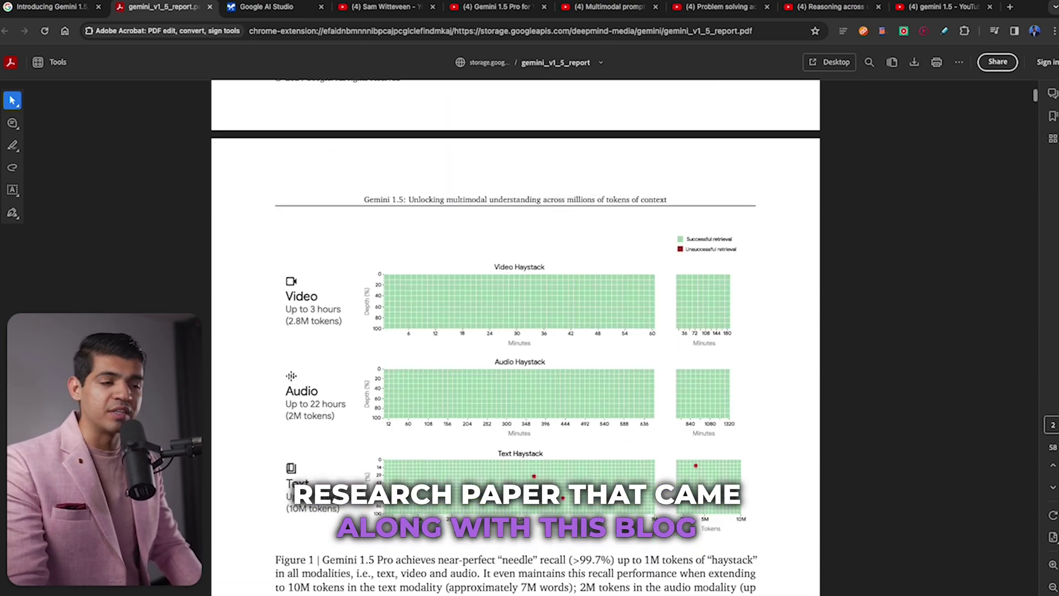
Zoom into Figure 1 and select the video duration and 2.8M tokens labels under Video.
scroll(515, 331, "down", 5)
scroll(515, 331, "up", 5)
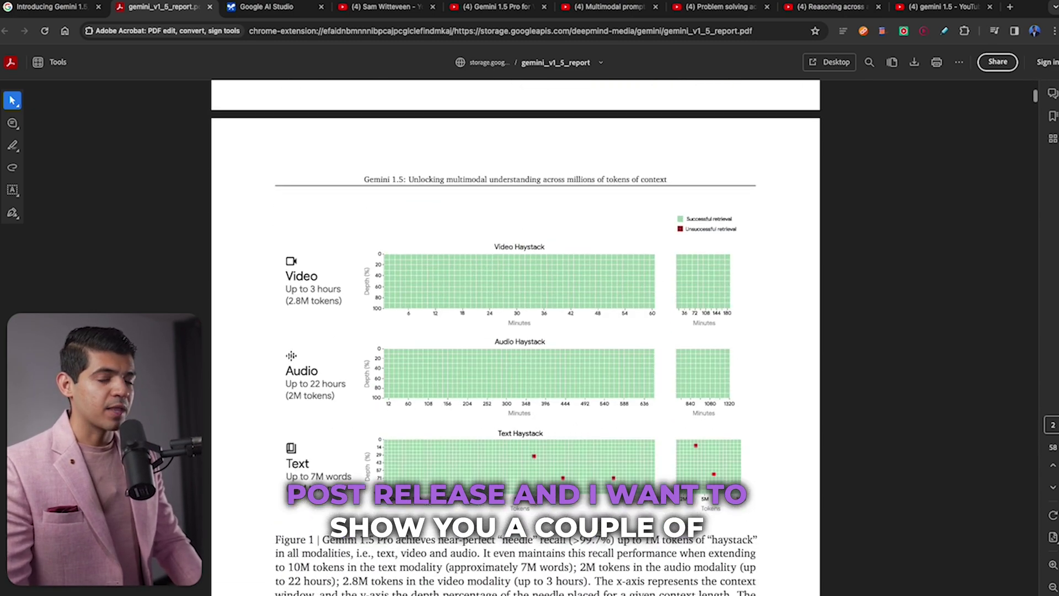
key("ctrl+equal")
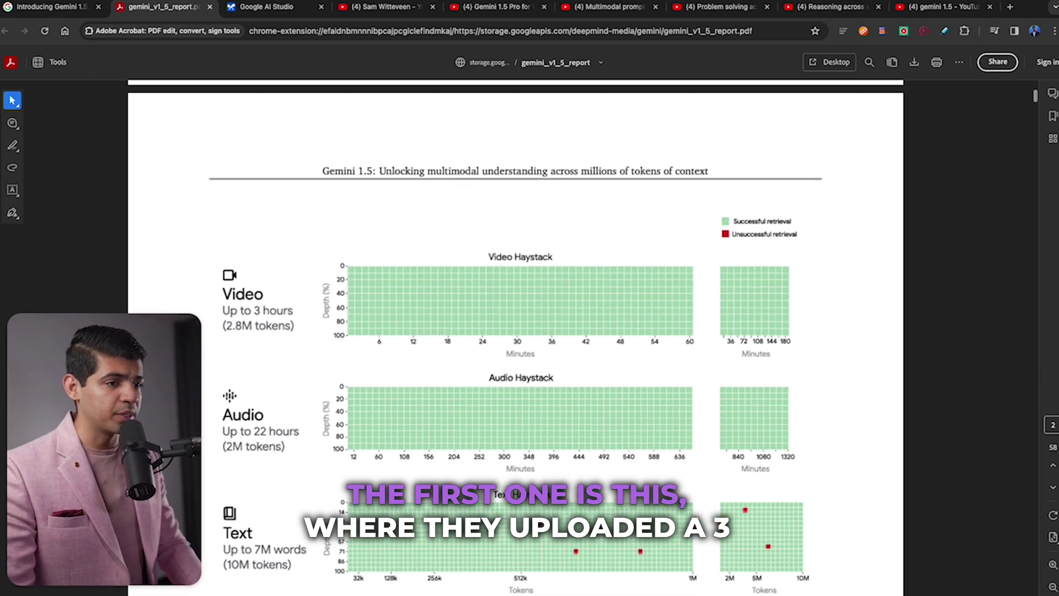
scroll(515, 331, "down", 1)
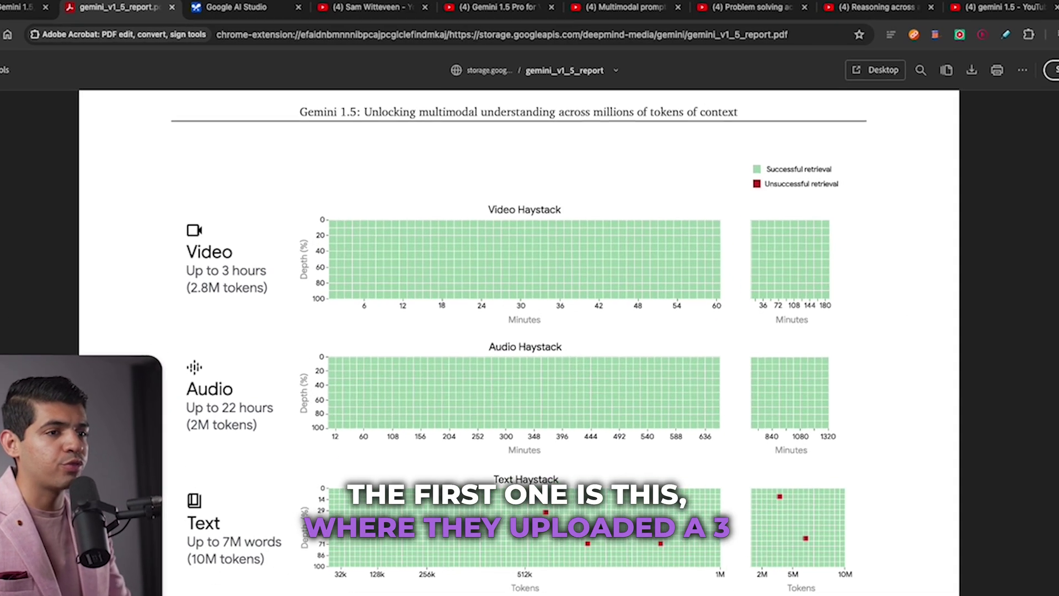
left_click_drag(227, 238, 293, 239)
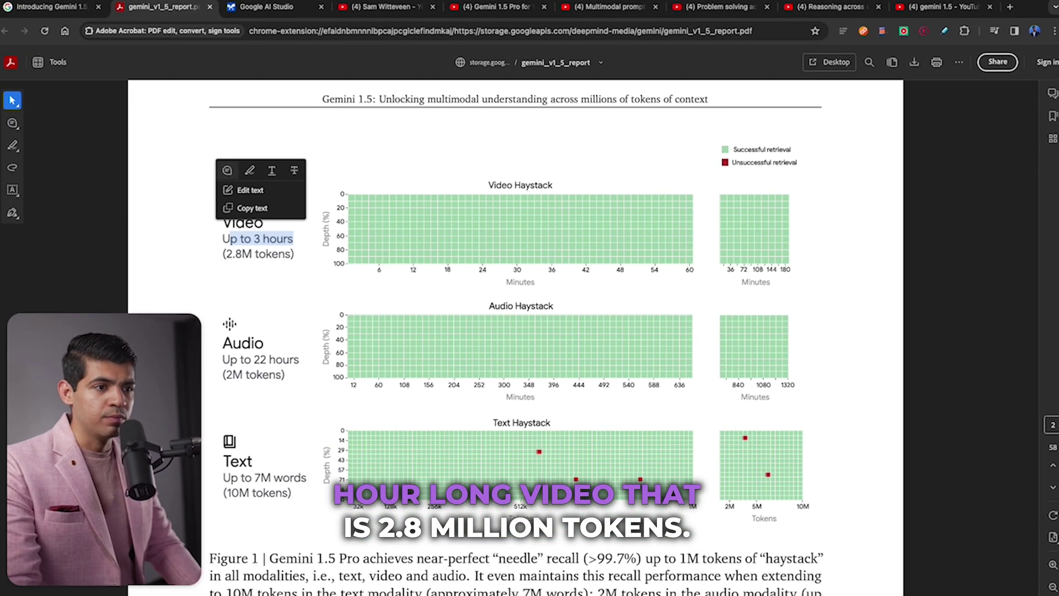
left_click_drag(224, 254, 227, 203)
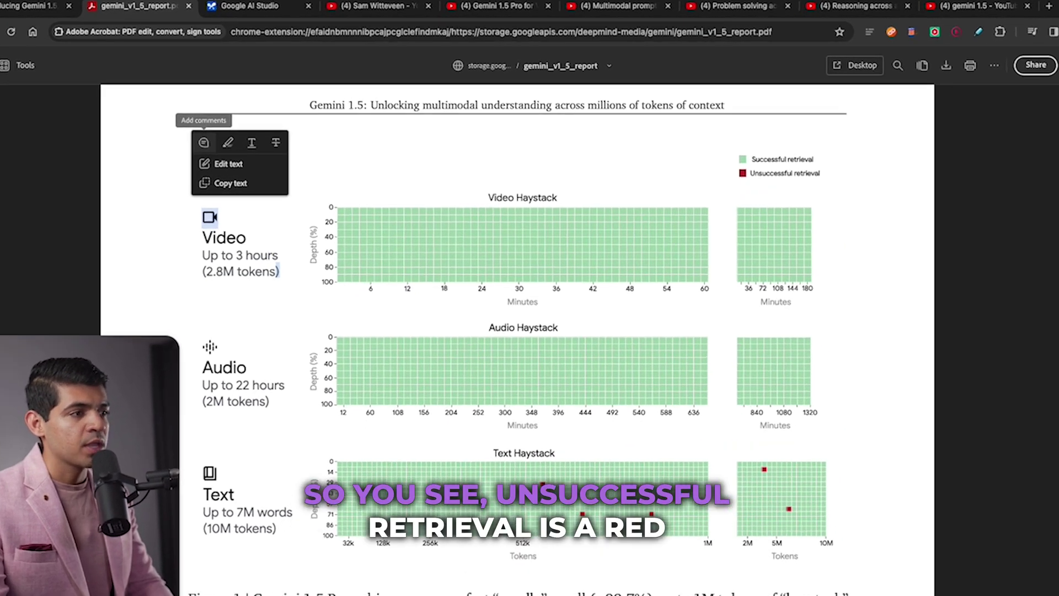
Select the Unsuccessful retrieval legend entry, zoom further, and scroll down to Table 1.
left_click_drag(732, 163, 797, 162)
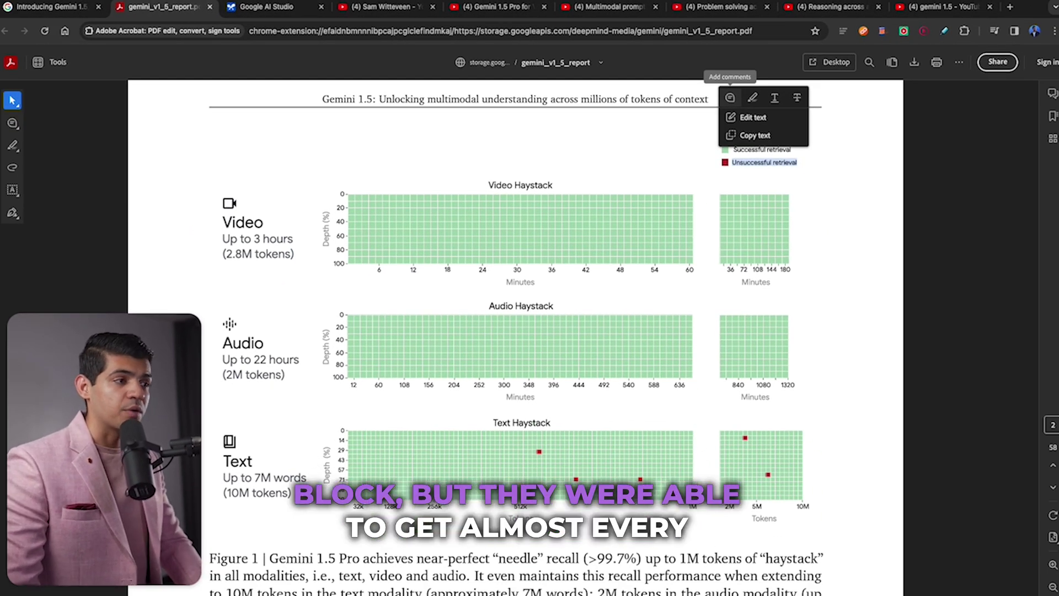
key("ctrl+equal")
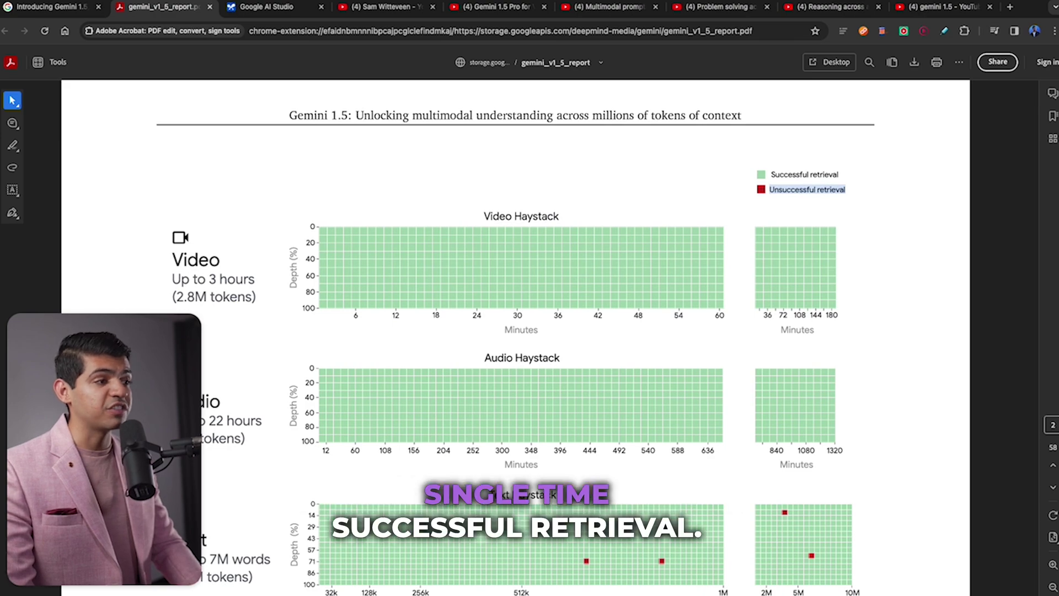
scroll(516, 331, "down", 3)
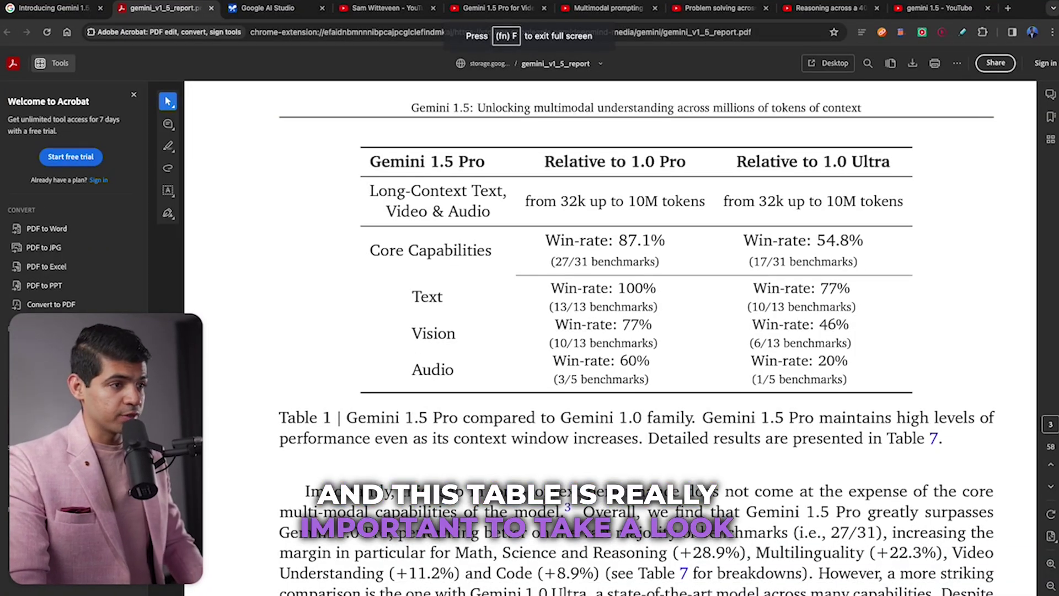
left_click_drag(370, 162, 469, 162)
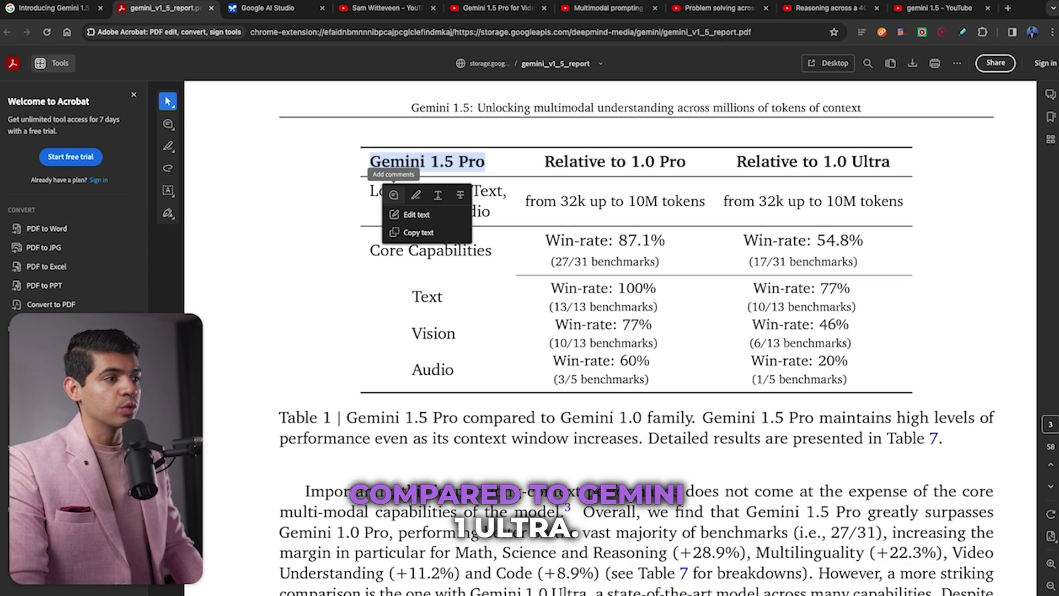
left_click_drag(738, 161, 890, 162)
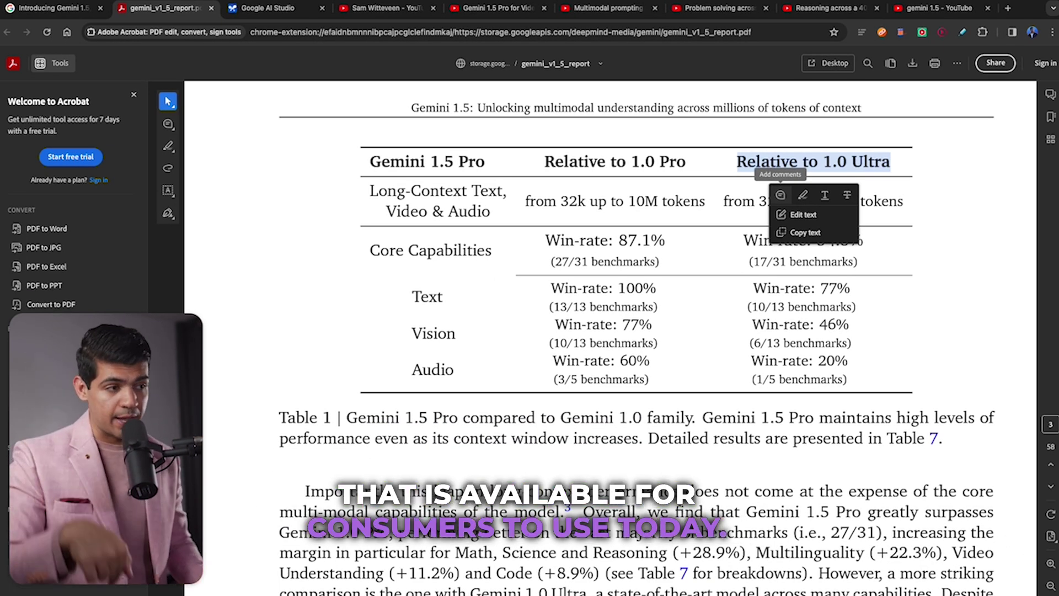
left_click_drag(382, 161, 453, 161)
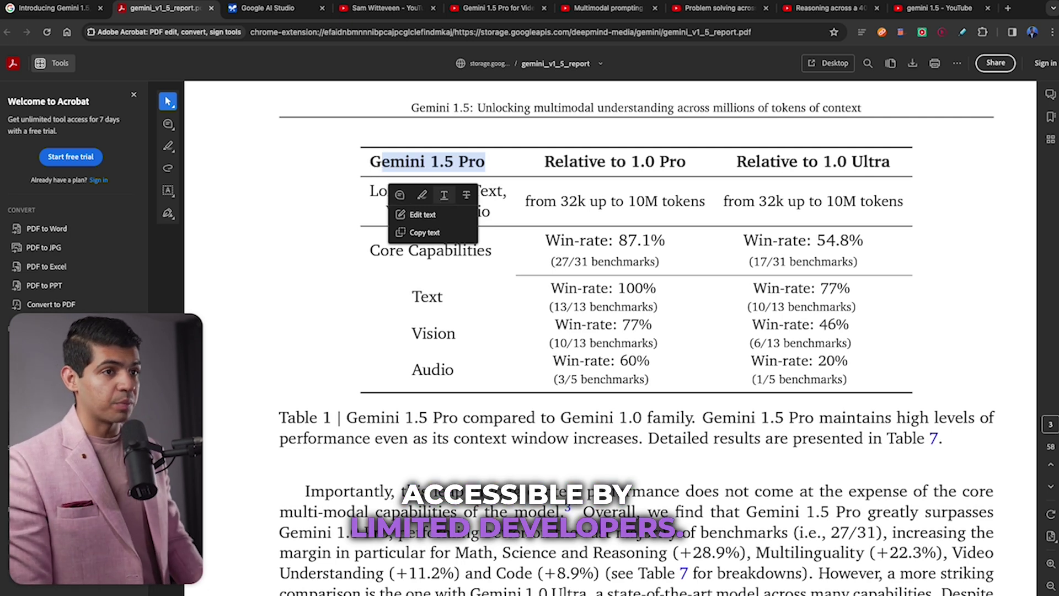
key("Escape")
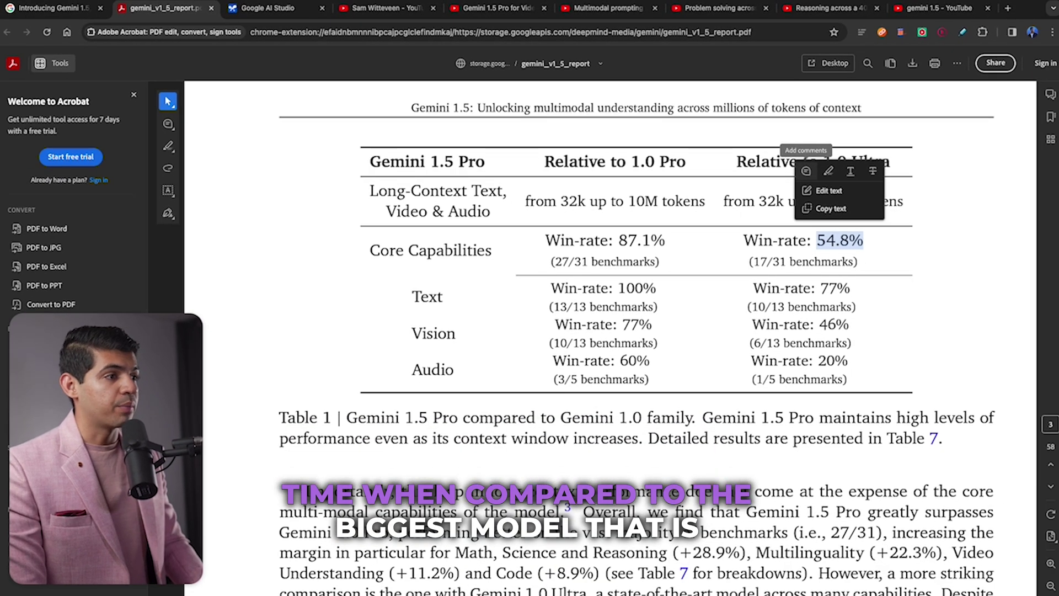
key("Escape")
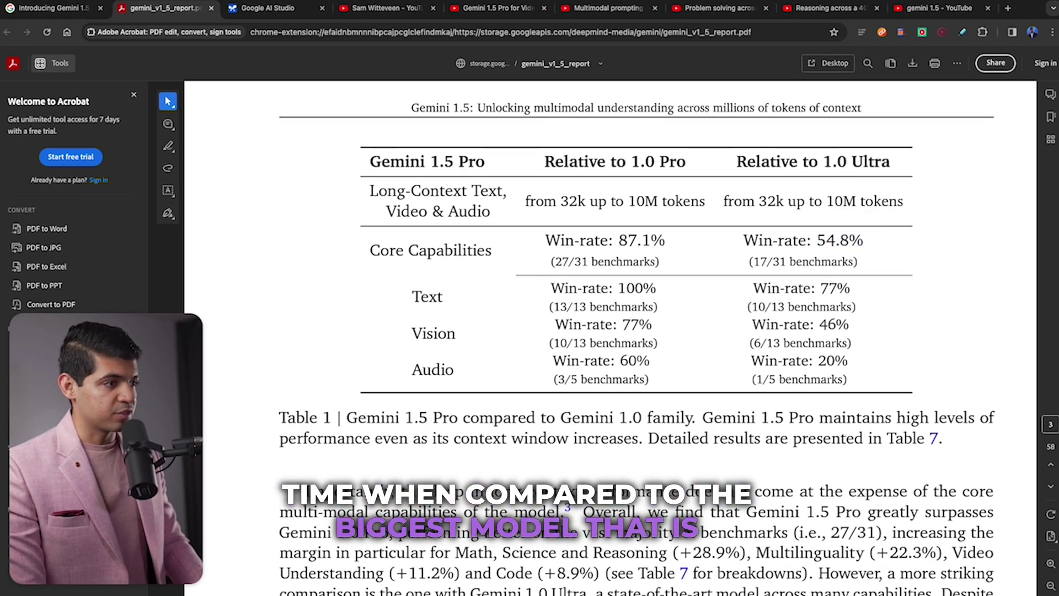
left_click_drag(738, 161, 890, 162)
left_click_drag(554, 161, 669, 161)
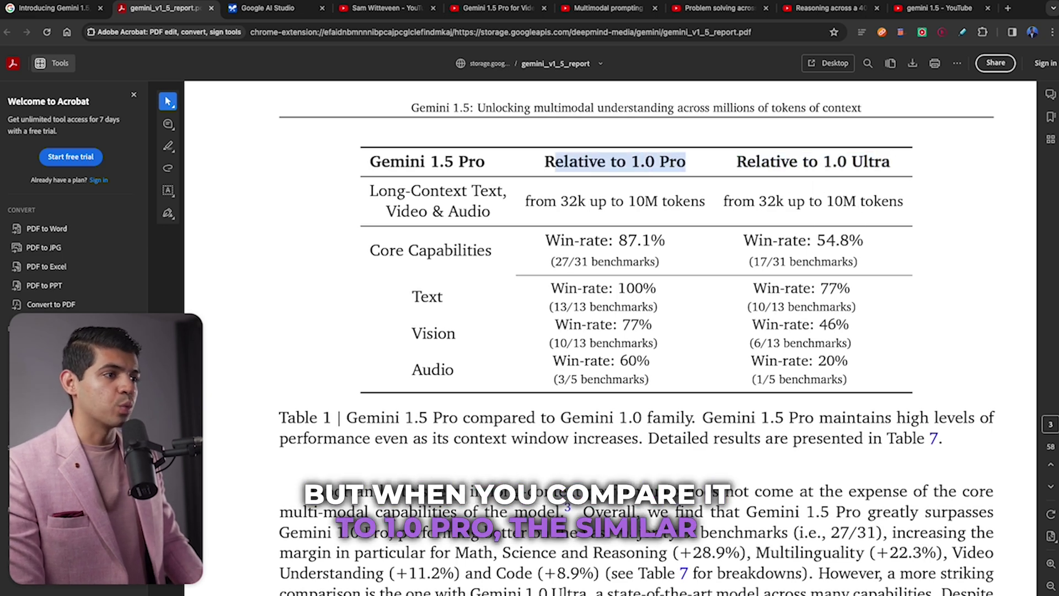
left_click_drag(833, 161, 445, 161)
left_click(444, 161)
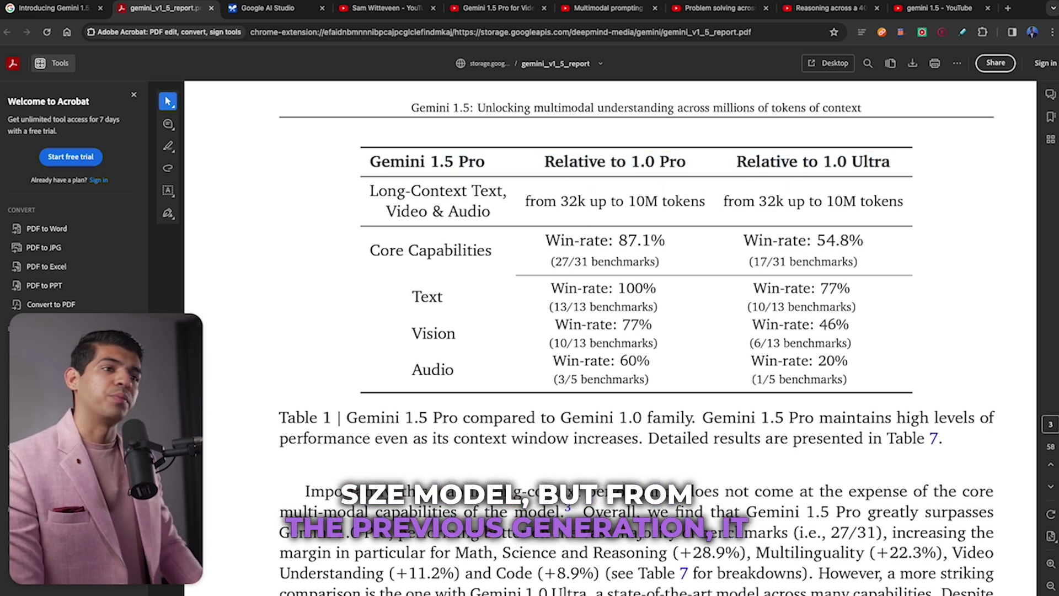
left_click_drag(619, 241, 665, 241)
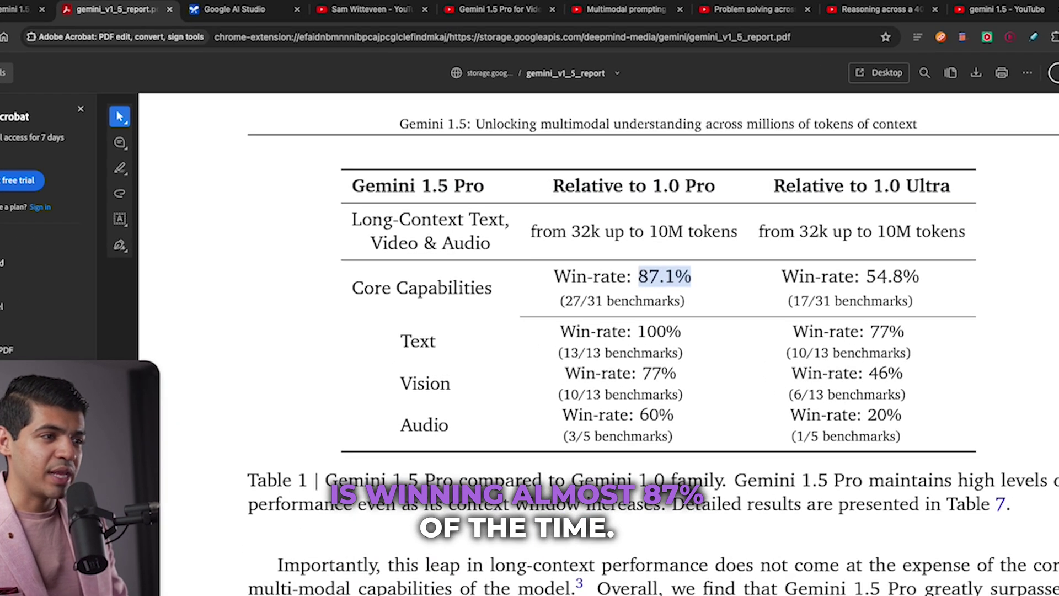